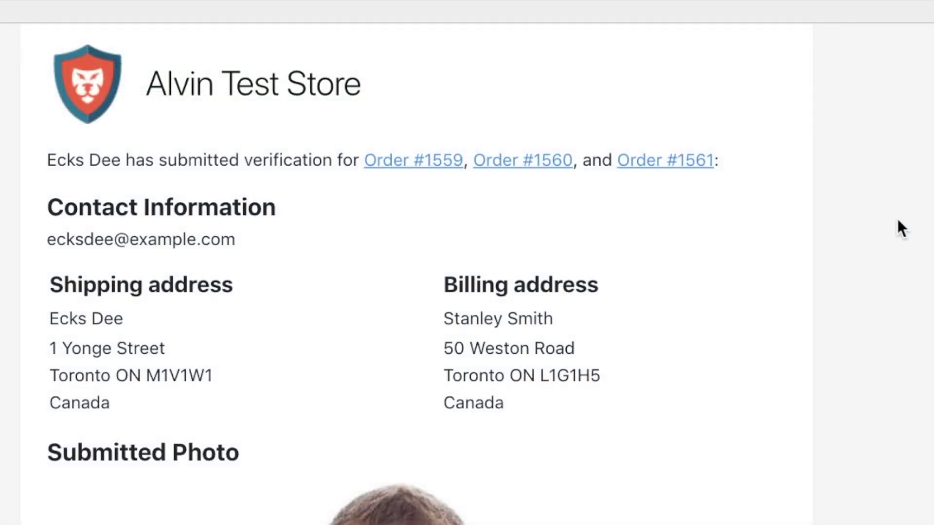
{"action": "scroll", "coordinate": [898, 214], "scroll_direction": "down", "scroll_amount": 5}
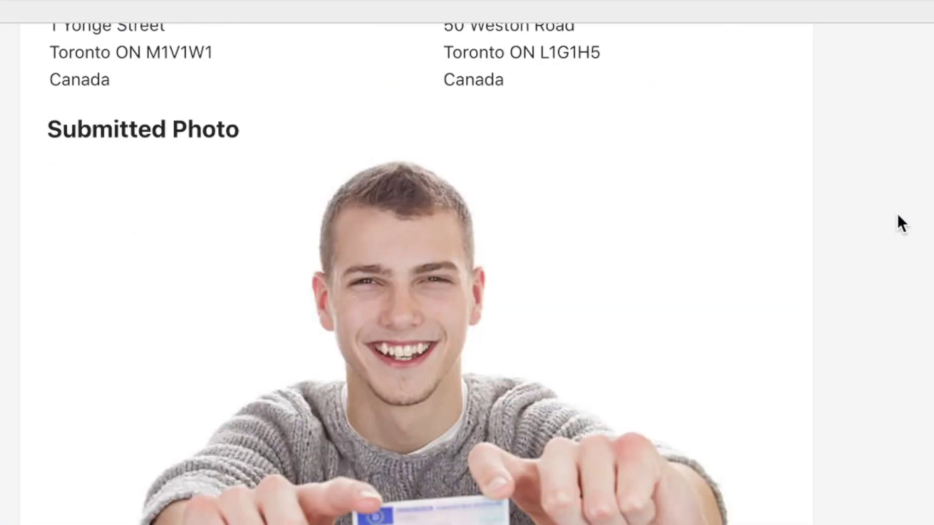
{"action": "scroll", "coordinate": [898, 214], "scroll_direction": "down", "scroll_amount": 1}
{"action": "scroll", "coordinate": [898, 214], "scroll_direction": "down", "scroll_amount": 3}
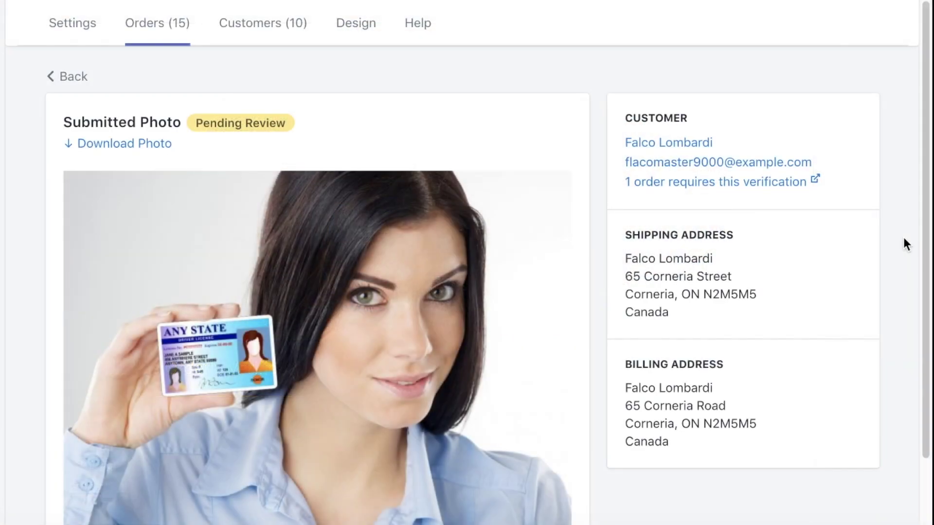
{"action": "scroll", "coordinate": [905, 243], "scroll_direction": "down", "scroll_amount": 3}
Step: Verify the pending photo ID and send another customer a 'Photo is too blurry' re-request
{"action": "left_click", "coordinate": [121, 514]}
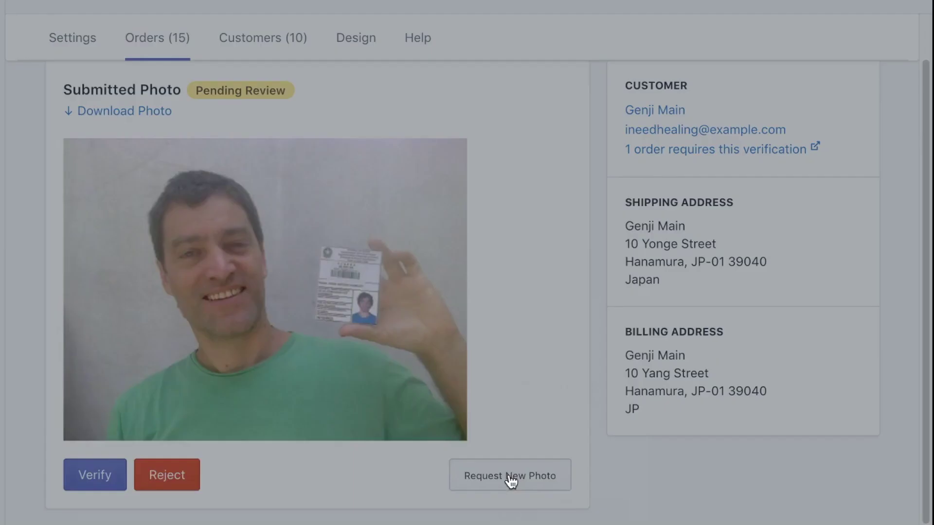
{"action": "left_click", "coordinate": [511, 478]}
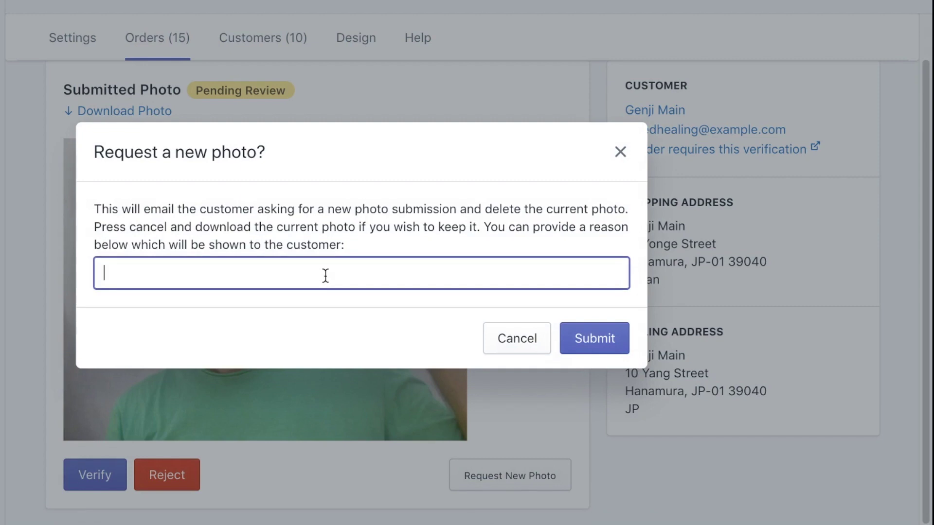
{"action": "left_click", "coordinate": [564, 340]}
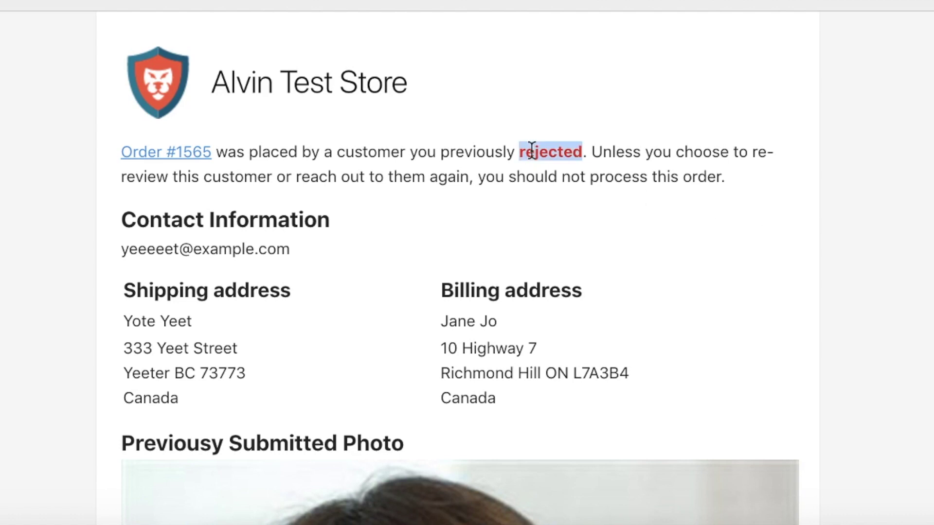
{"action": "scroll", "coordinate": [857, 285], "scroll_direction": "down", "scroll_amount": 2}
{"action": "scroll", "coordinate": [860, 279], "scroll_direction": "down", "scroll_amount": 3}
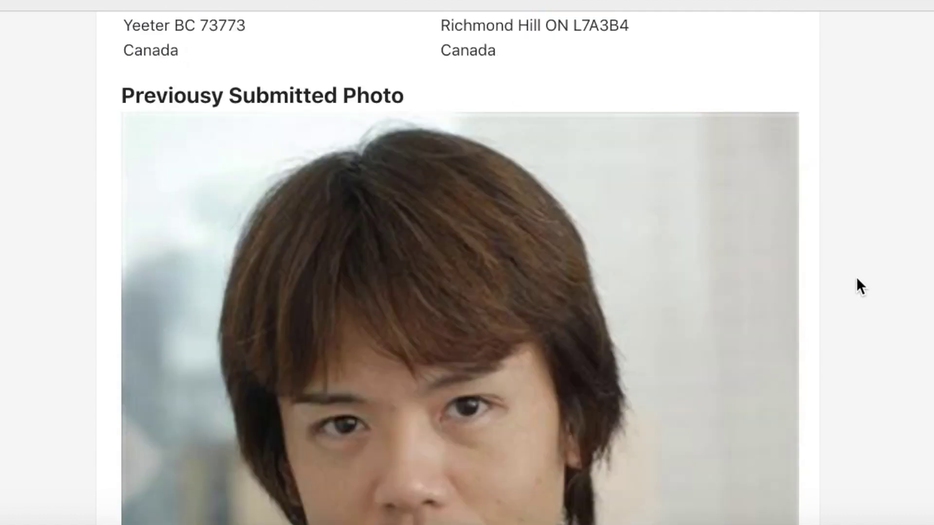
{"action": "scroll", "coordinate": [856, 281], "scroll_direction": "down", "scroll_amount": 6}
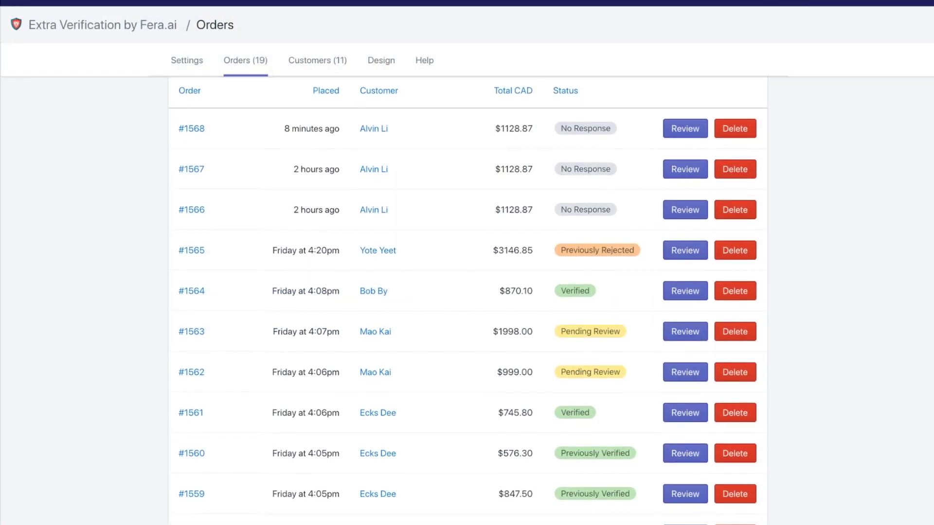
{"action": "scroll", "coordinate": [929, 110], "scroll_direction": "down", "scroll_amount": 1}
{"action": "scroll", "coordinate": [930, 109], "scroll_direction": "down", "scroll_amount": 1}
{"action": "scroll", "coordinate": [932, 102], "scroll_direction": "down", "scroll_amount": 1}
{"action": "scroll", "coordinate": [930, 116], "scroll_direction": "down", "scroll_amount": 1}
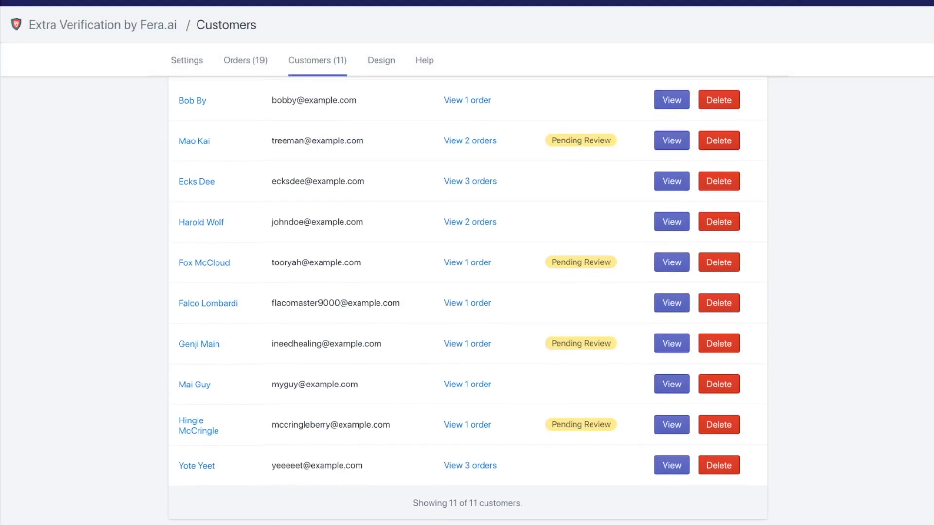
{"action": "scroll", "coordinate": [691, 49], "scroll_direction": "up", "scroll_amount": 1}
{"action": "scroll", "coordinate": [690, 49], "scroll_direction": "up", "scroll_amount": 1}
{"action": "scroll", "coordinate": [690, 49], "scroll_direction": "up", "scroll_amount": 1}
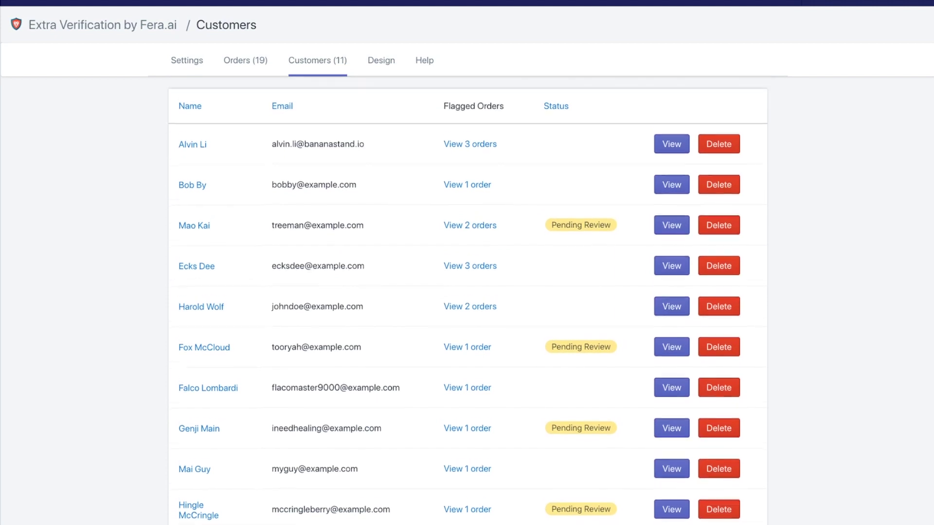